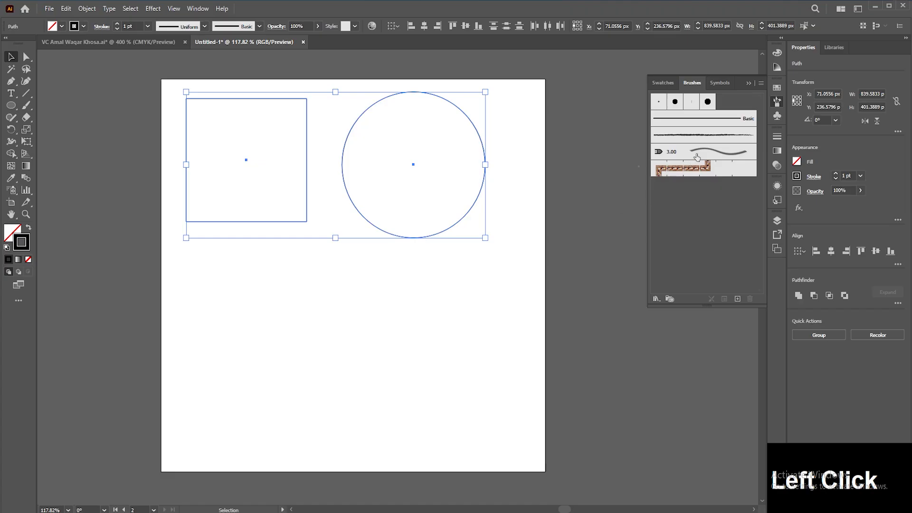
Step: Set the stroke weight of the square and circle to 7 pt
click(836, 173)
click(836, 173)
click(836, 173)
click(836, 174)
click(836, 173)
click(541, 173)
Step: Delete the square and the circle from the white artboard
drag(373, 220, 223, 279)
key(Delete)
drag(86, 269, 538, 272)
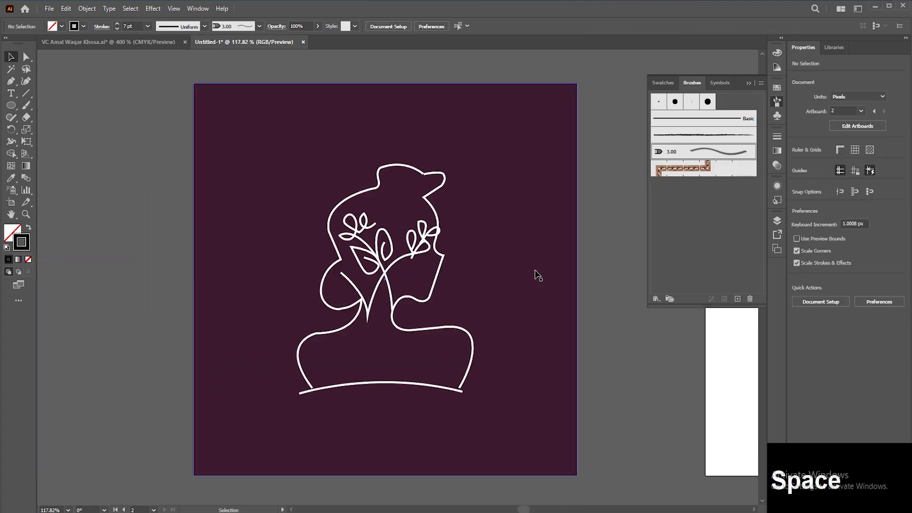
Step: Enlarge the white line-art portrait about its centre on the dark purple artboard
click(443, 260)
drag(473, 278, 498, 279)
click(437, 265)
Step: Delete the branch, leaf and twig paths inside the portrait, keeping only the outer head and shoulder outlines
click(425, 247)
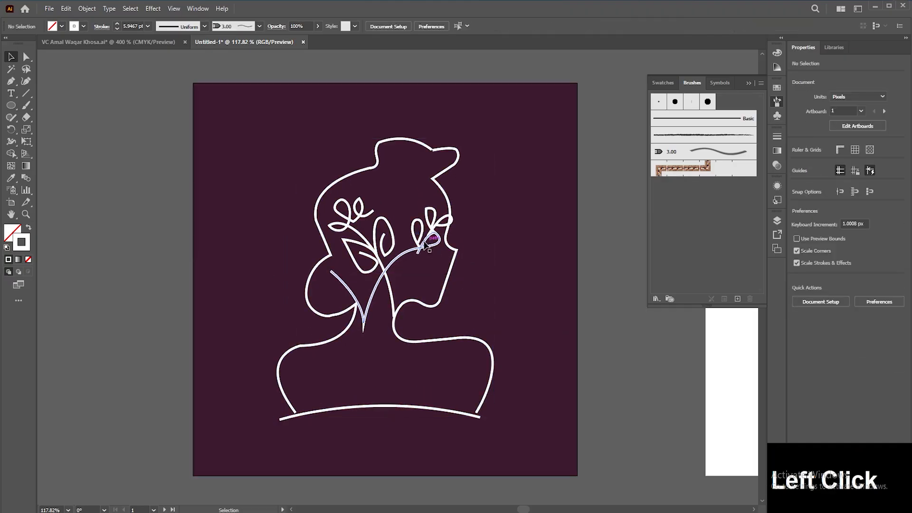
key(Delete)
click(430, 223)
key(Delete)
click(437, 225)
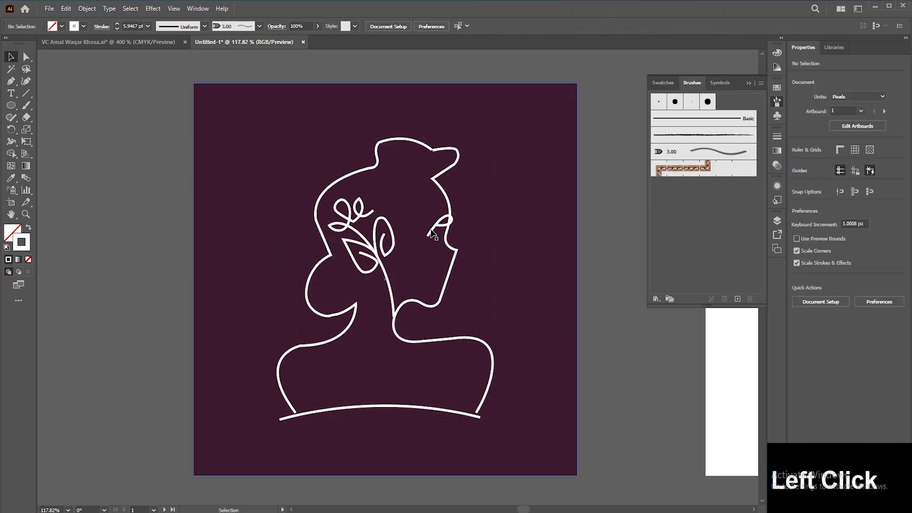
key(Delete)
click(386, 242)
key(Delete)
click(359, 233)
key(Delete)
Step: Lock the dark purple background rectangle
click(340, 189)
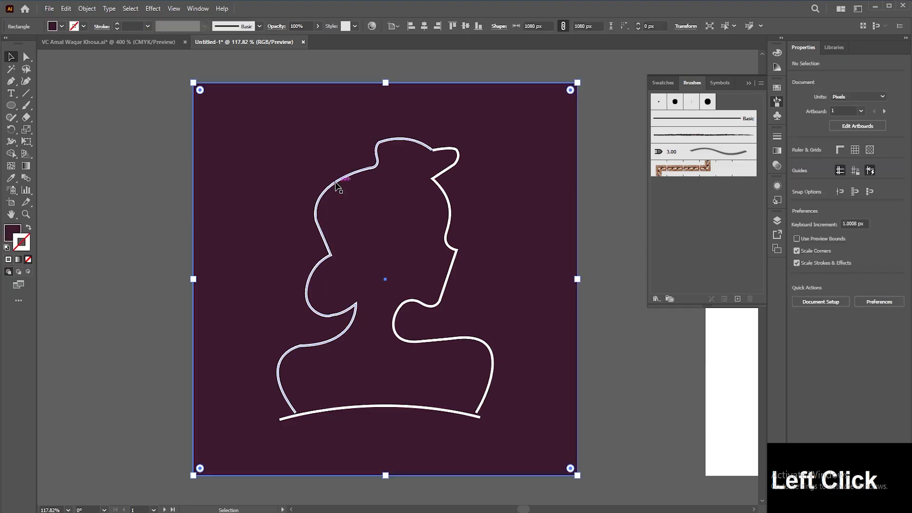
click(89, 8)
mouse_move(118, 91)
click(244, 92)
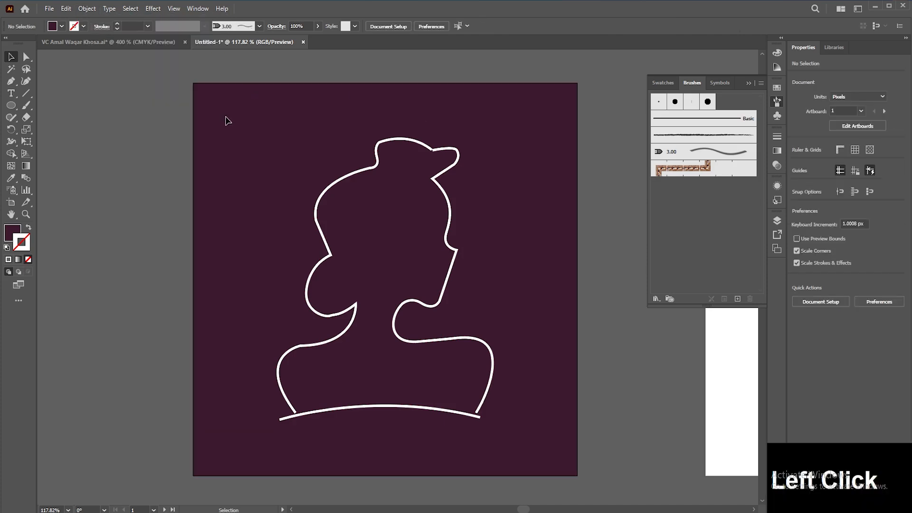
Step: Cut the hair and back outline at the anchor point where the hair bun meets the neck
click(351, 179)
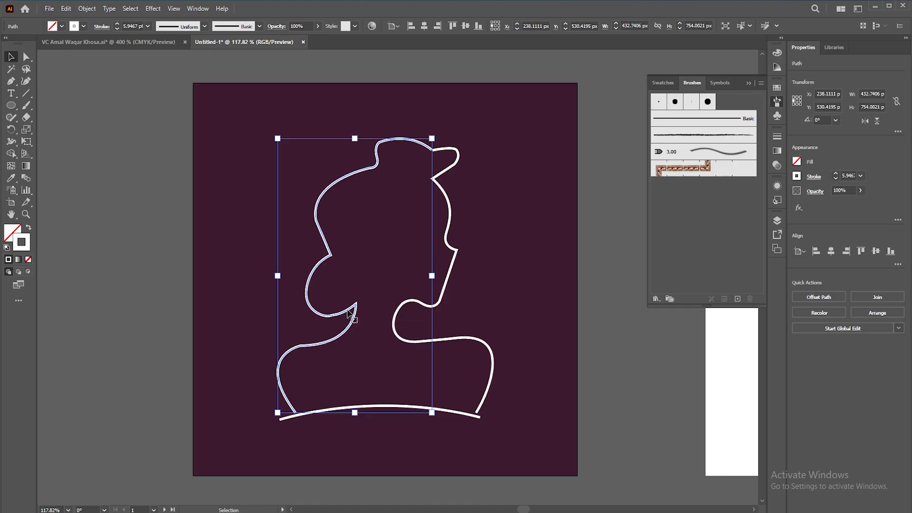
click(26, 57)
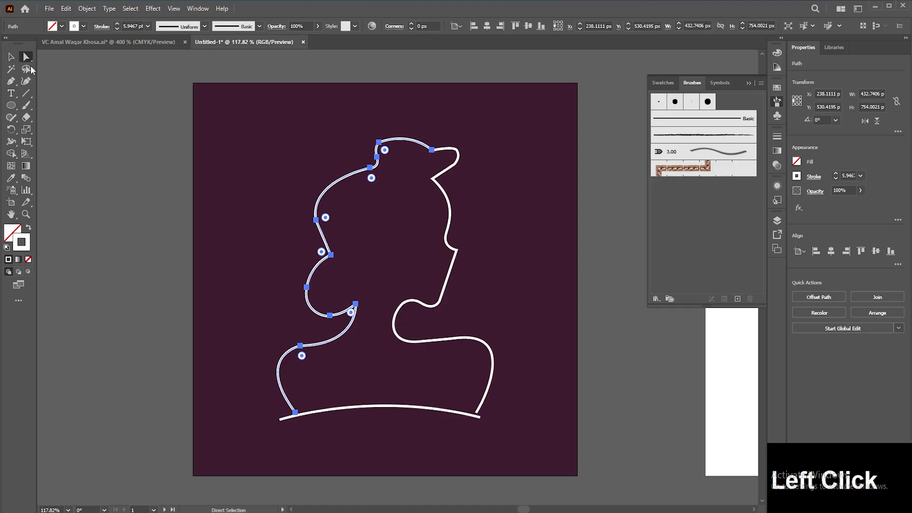
click(355, 304)
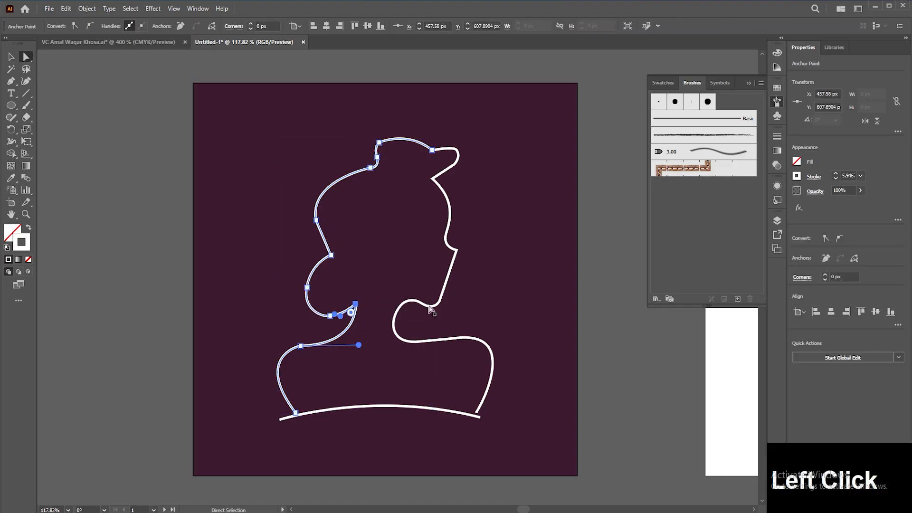
click(855, 259)
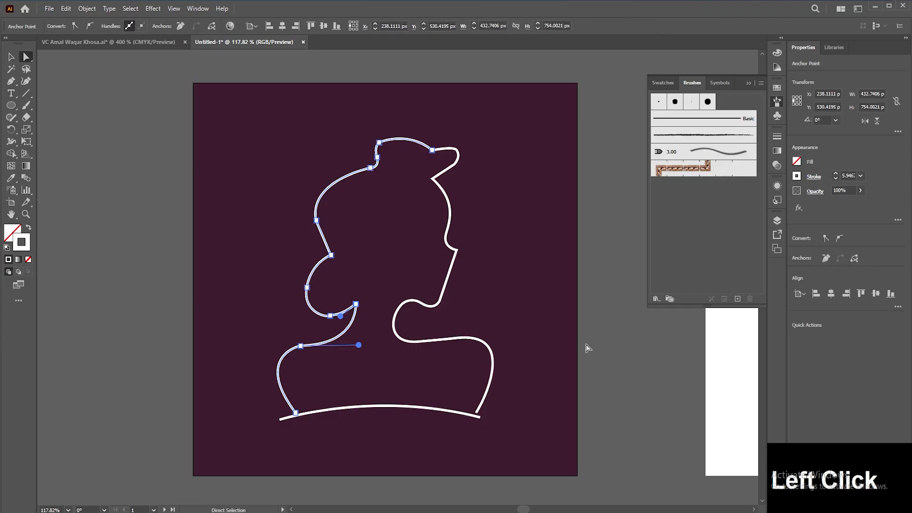
Step: Try moving the hair outline away from the neck, then undo the move
key(v)
click(317, 216)
drag(319, 228, 267, 227)
key(ctrl+z)
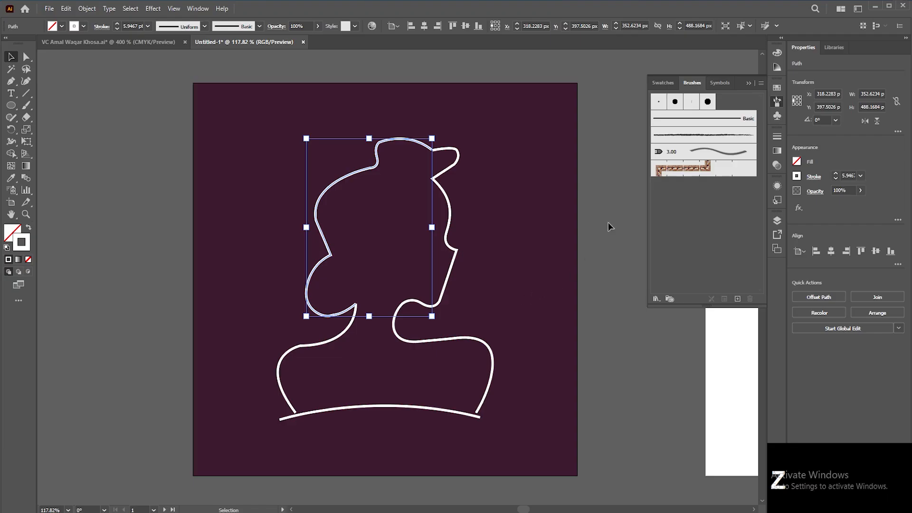
Step: Lock the face, neck, shoulder and base outlines, leaving the hair outline editable
click(437, 422)
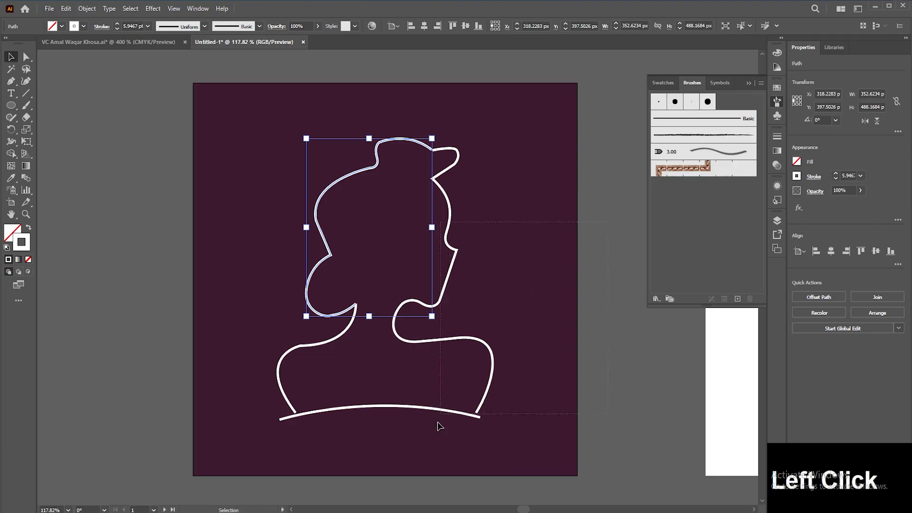
shift+click(304, 348)
click(87, 9)
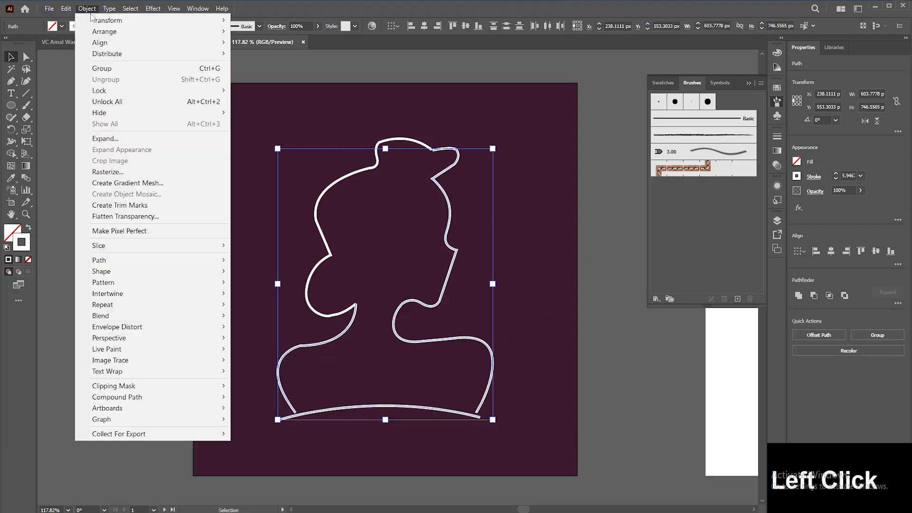
click(250, 95)
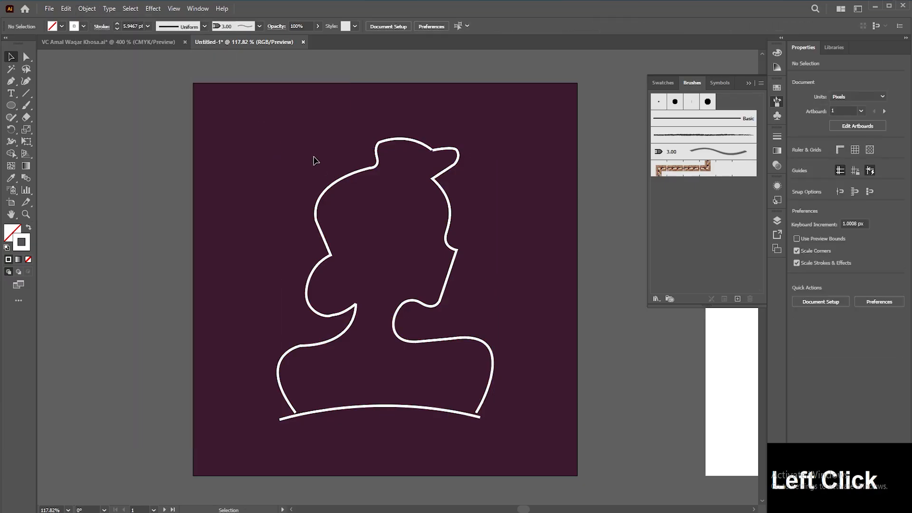
Step: Apply the 3.00 bristle brush to the hair outline with a 3 pt stroke weight
click(317, 161)
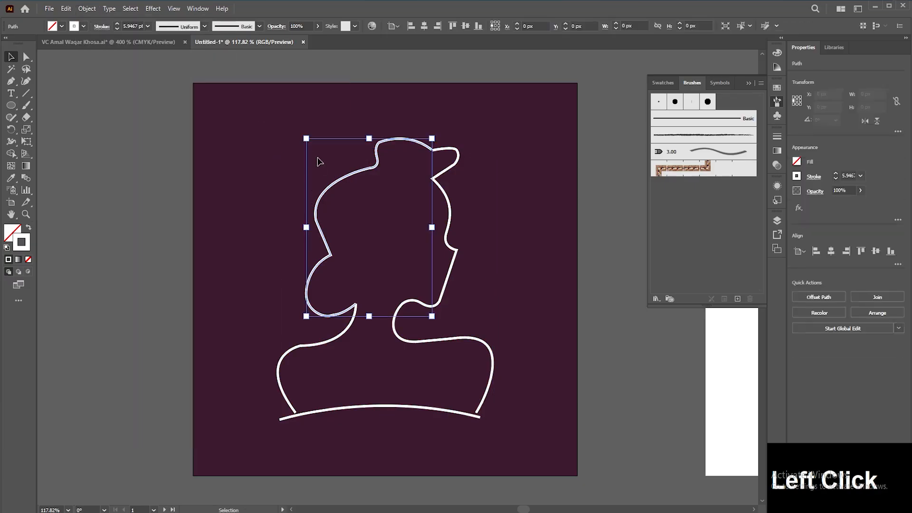
click(713, 152)
click(836, 173)
click(836, 173)
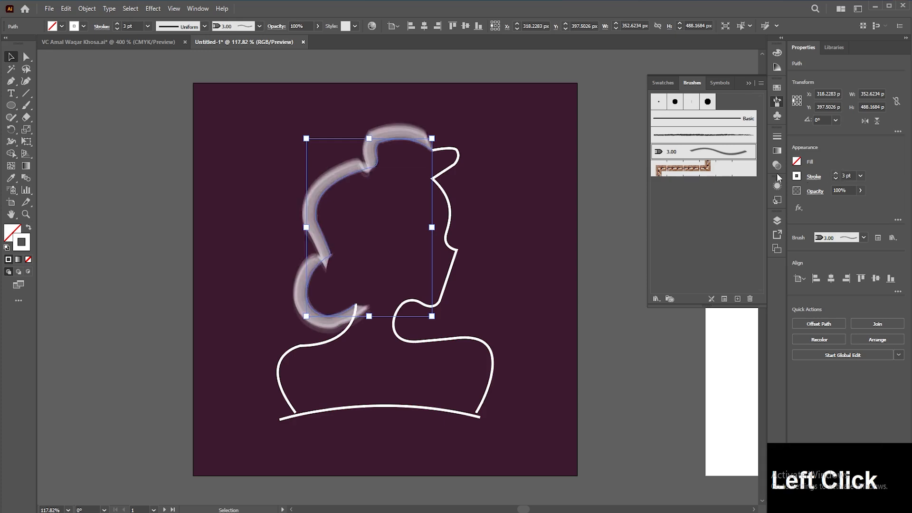
click(584, 202)
Step: Paint flowing hair strands with the Paintbrush from the top of the head down to the bun
click(27, 105)
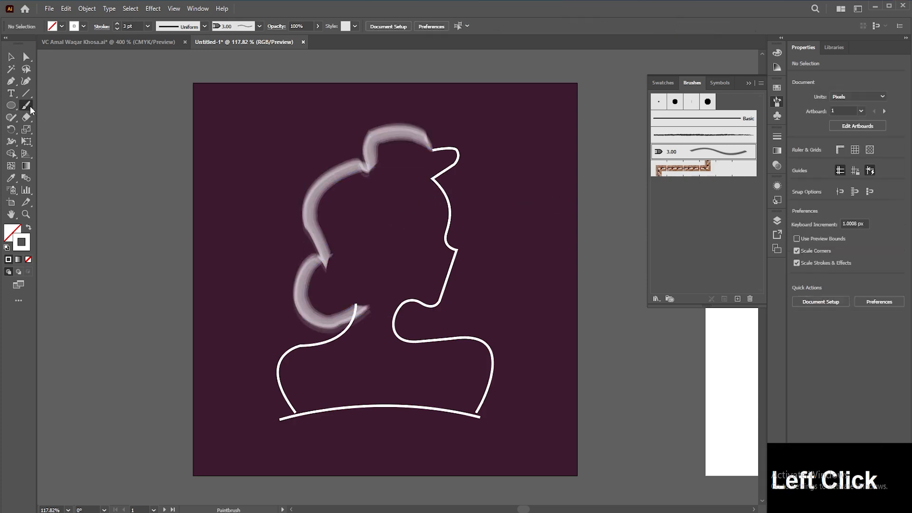
mouse_move(431, 152)
mouse_down()
mouse_move(397, 149)
mouse_move(380, 174)
mouse_move(332, 201)
mouse_move(336, 260)
mouse_move(314, 292)
mouse_move(324, 310)
mouse_move(355, 306)
mouse_up()
mouse_move(429, 151)
mouse_down()
mouse_move(408, 173)
mouse_move(400, 225)
mouse_move(377, 258)
mouse_move(357, 313)
mouse_up()
mouse_move(413, 152)
mouse_down()
mouse_move(347, 261)
mouse_move(346, 301)
mouse_move(333, 304)
mouse_up()
mouse_move(425, 153)
mouse_down()
mouse_move(409, 145)
mouse_move(345, 208)
mouse_move(332, 308)
mouse_up()
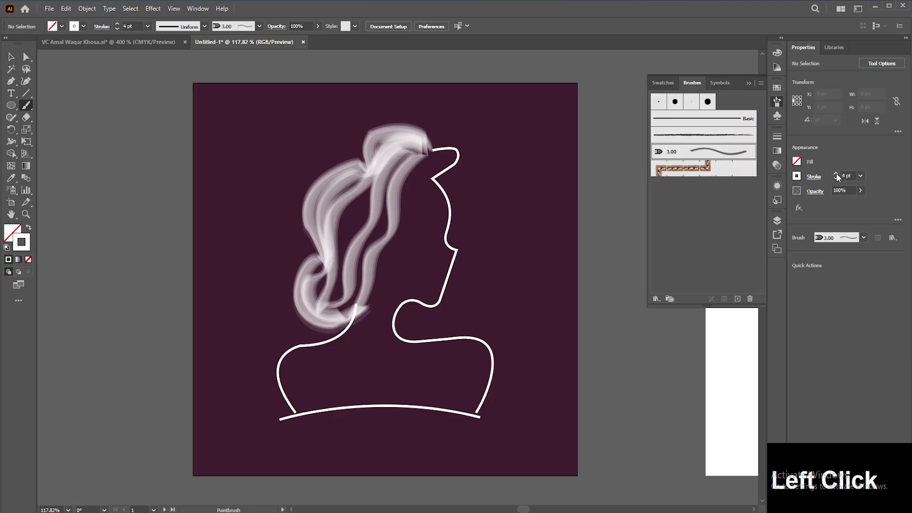
Step: Fill the gaps in the hair with more Paintbrush strands at a 5 pt stroke weight
mouse_move(374, 175)
mouse_down()
mouse_move(347, 226)
mouse_move(332, 309)
mouse_up()
mouse_move(408, 157)
mouse_down()
mouse_move(363, 285)
mouse_move(341, 313)
mouse_up()
drag(376, 183, 346, 284)
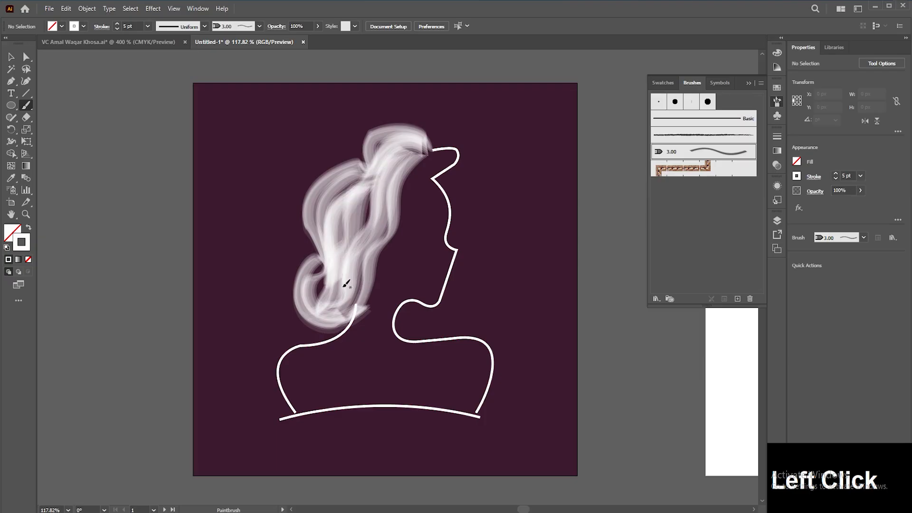
mouse_move(380, 174)
mouse_down()
mouse_move(342, 208)
mouse_move(337, 251)
mouse_move(319, 281)
mouse_move(335, 302)
mouse_move(357, 304)
mouse_up()
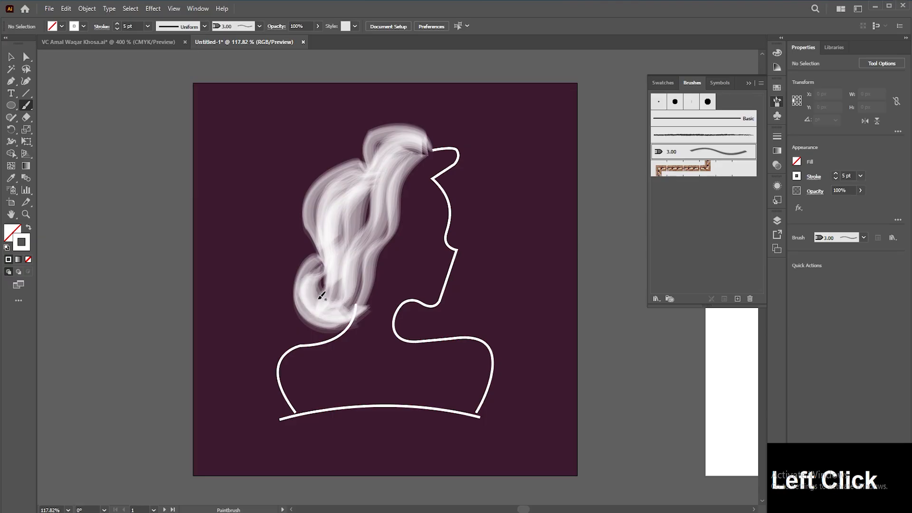
mouse_move(361, 243)
mouse_down()
mouse_move(371, 194)
mouse_move(393, 152)
mouse_move(362, 143)
mouse_move(376, 179)
mouse_move(348, 279)
mouse_move(349, 295)
mouse_move(363, 275)
mouse_move(353, 307)
mouse_up()
Step: Reshape the long middle hair strand by moving its top end anchor to the forehead so it curves over the crown
click(11, 57)
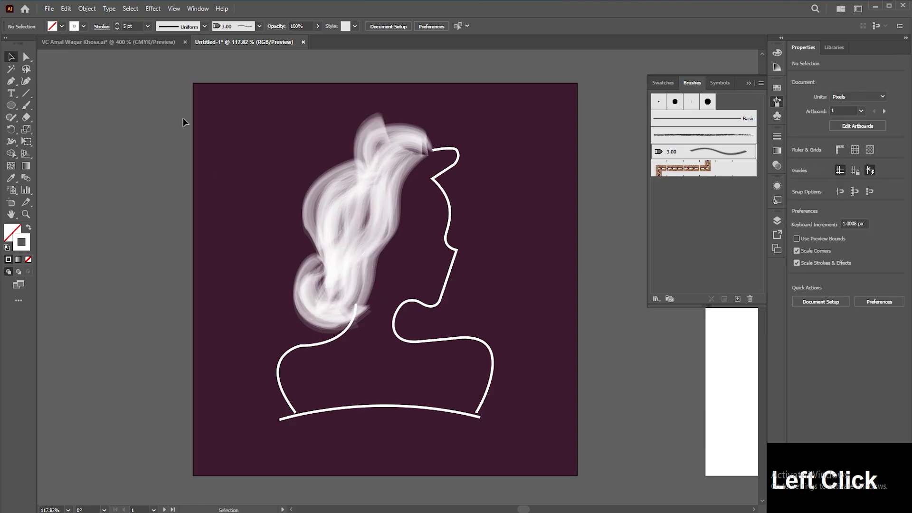
click(380, 147)
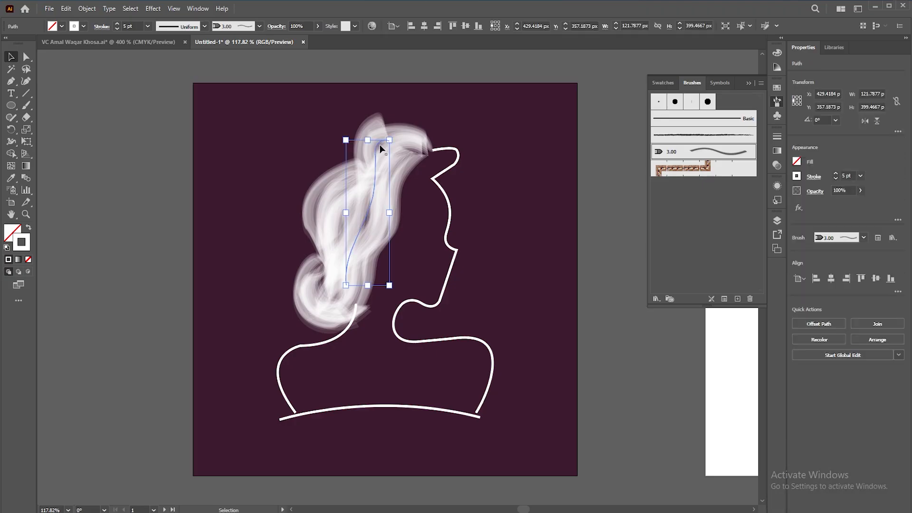
key(a)
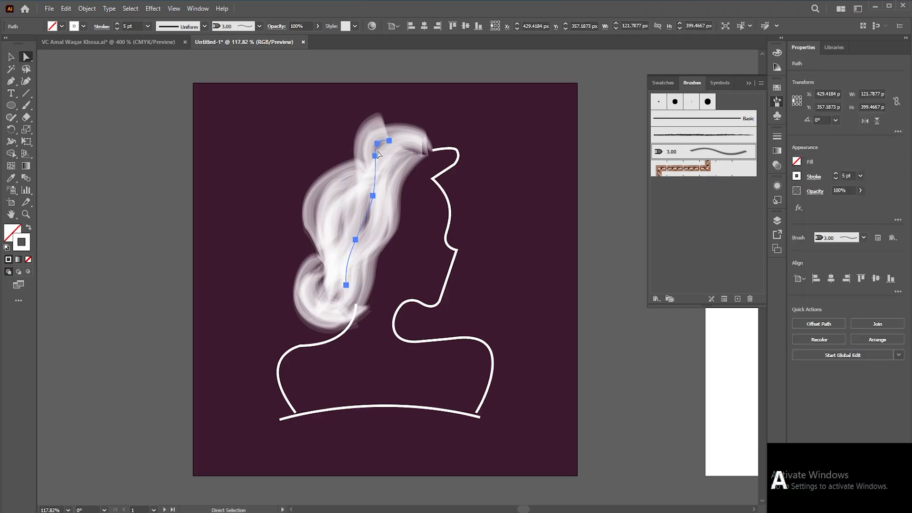
click(389, 139)
mouse_move(389, 138)
mouse_down()
mouse_move(417, 146)
mouse_move(428, 125)
mouse_move(424, 153)
mouse_move(387, 129)
mouse_up()
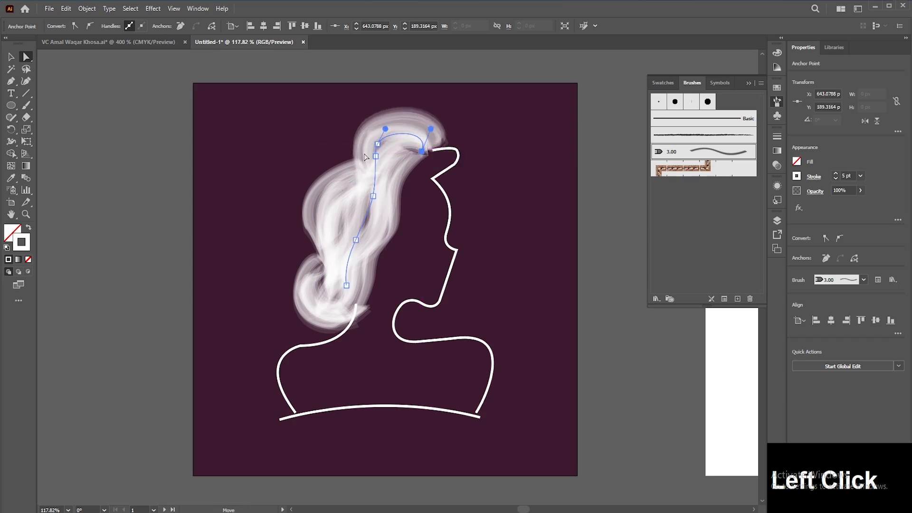
click(83, 171)
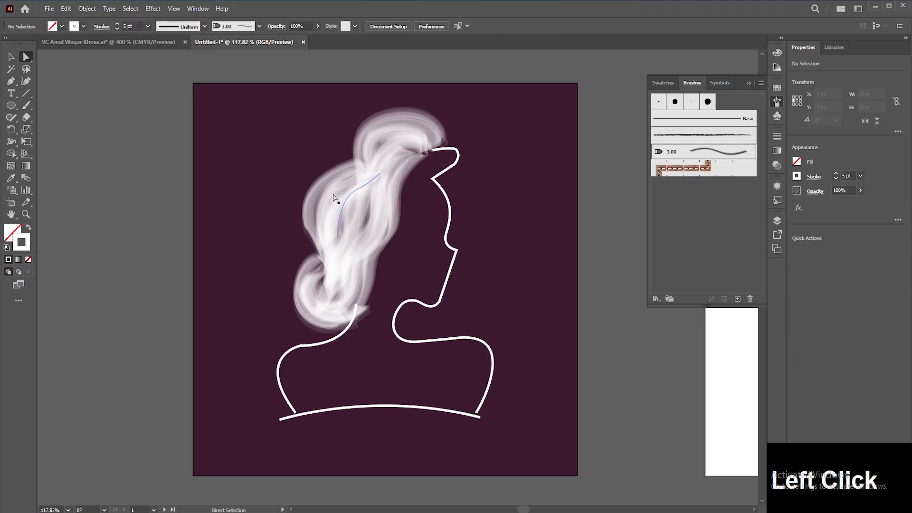
Step: Paint a wavy vertical Paintbrush stroke in black (000000) at 5 pt on the blank white artboard
drag(505, 254, 142, 248)
drag(375, 252, 255, 251)
key(v)
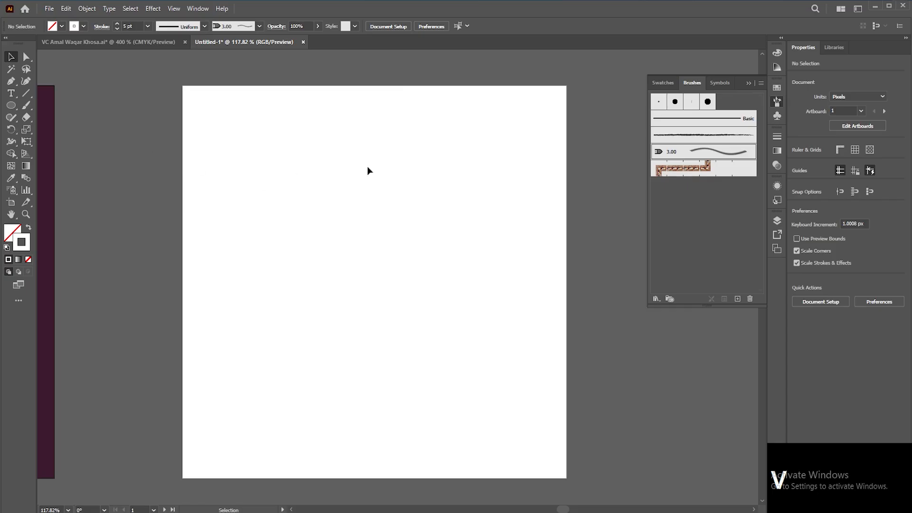
click(27, 103)
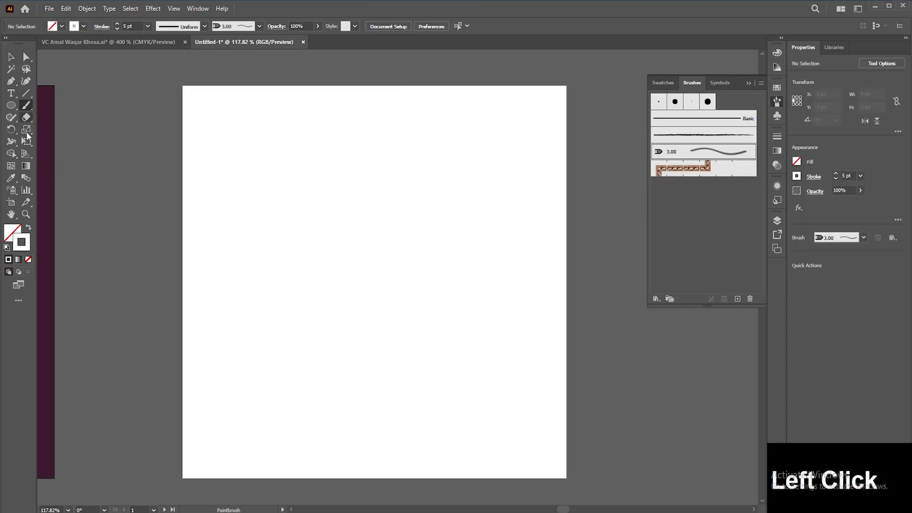
double_click(26, 241)
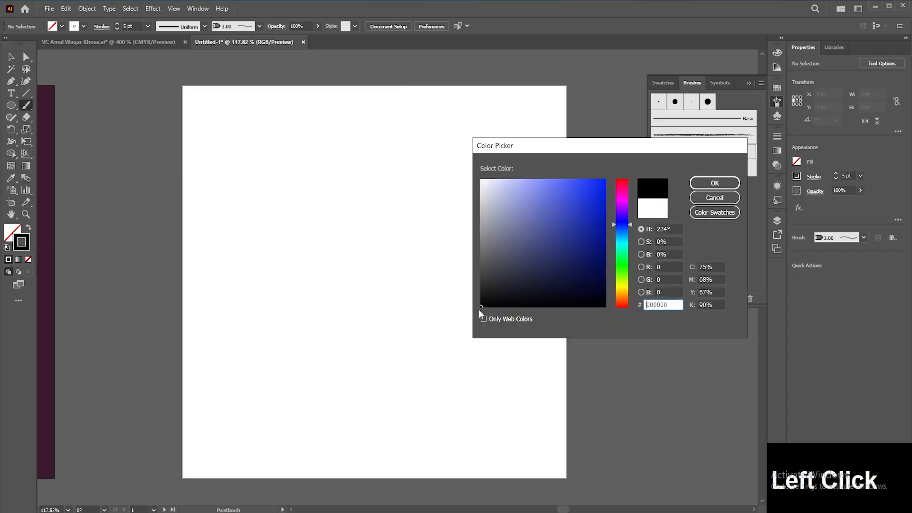
click(700, 183)
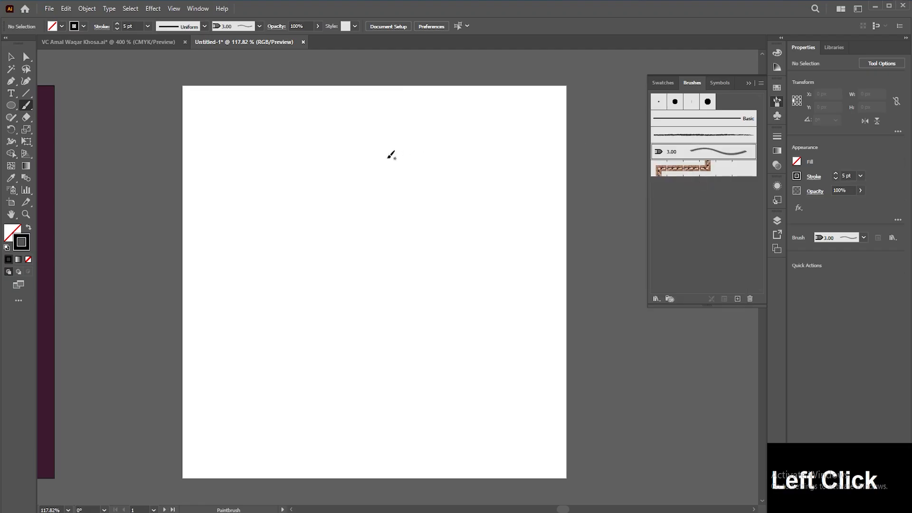
mouse_move(339, 132)
mouse_down()
mouse_move(337, 198)
mouse_move(308, 330)
mouse_move(338, 413)
mouse_move(330, 441)
mouse_up()
key(v)
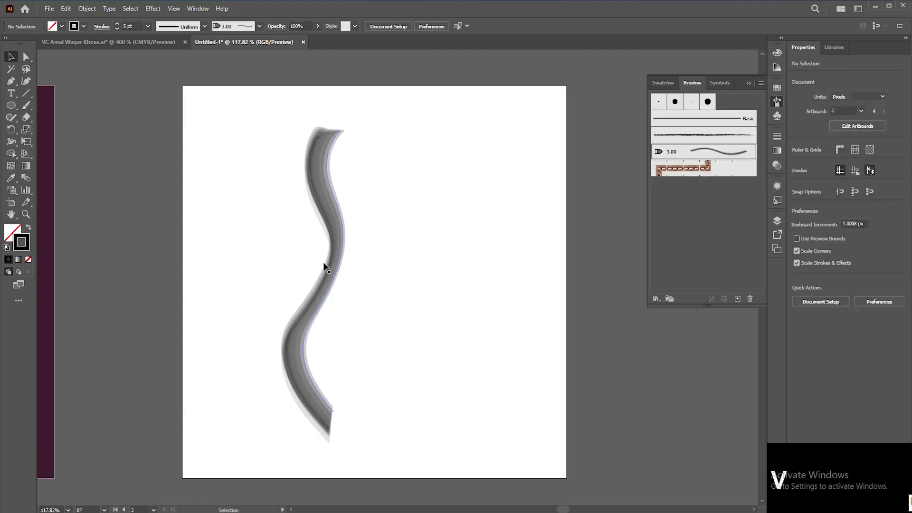
click(341, 246)
click(442, 230)
Step: Open the Cat's Tongue bristle brush options, try the Round Angle shape, and settle on Round Point
double_click(699, 150)
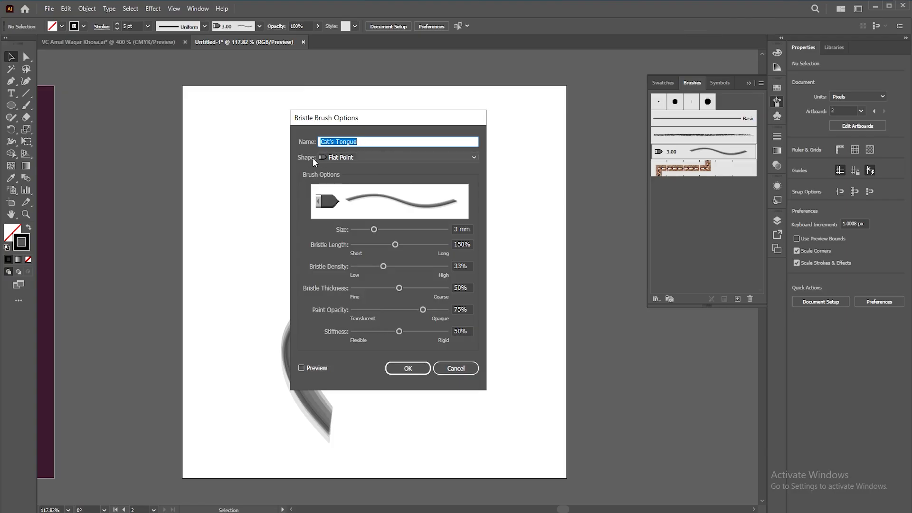
click(364, 158)
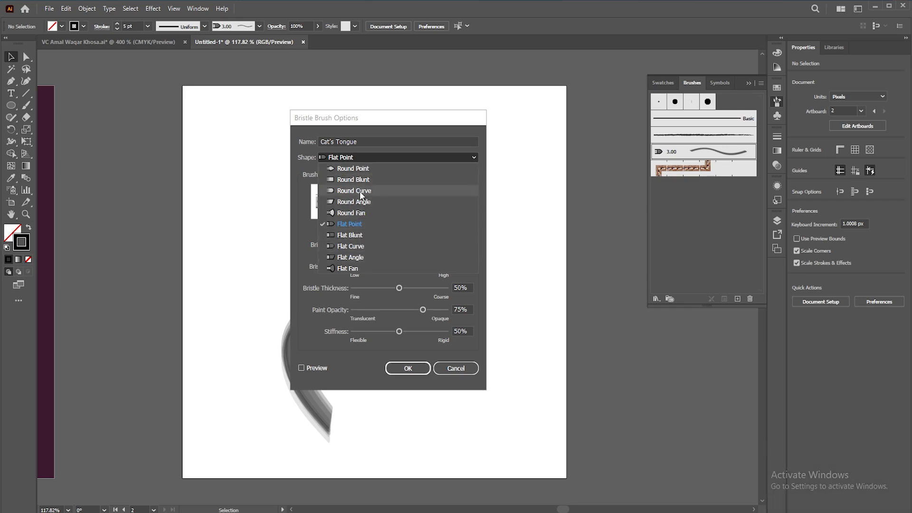
click(352, 168)
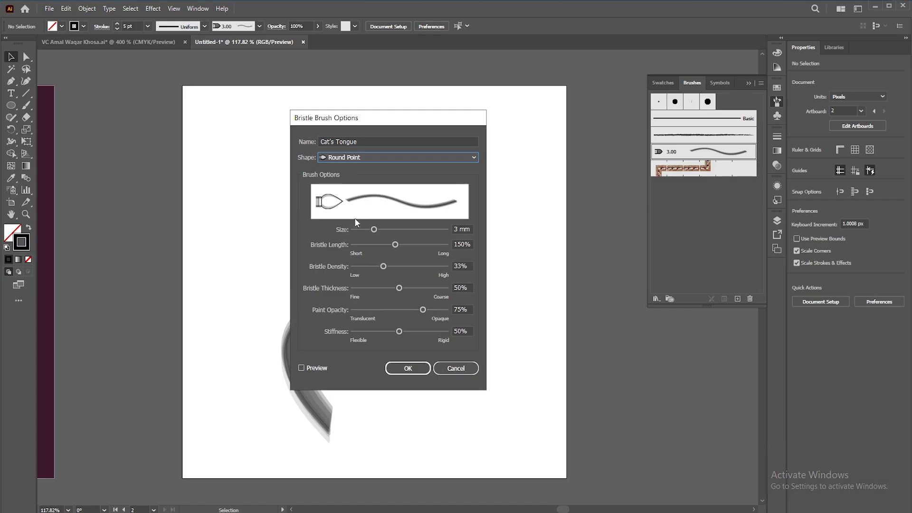
click(376, 157)
click(354, 201)
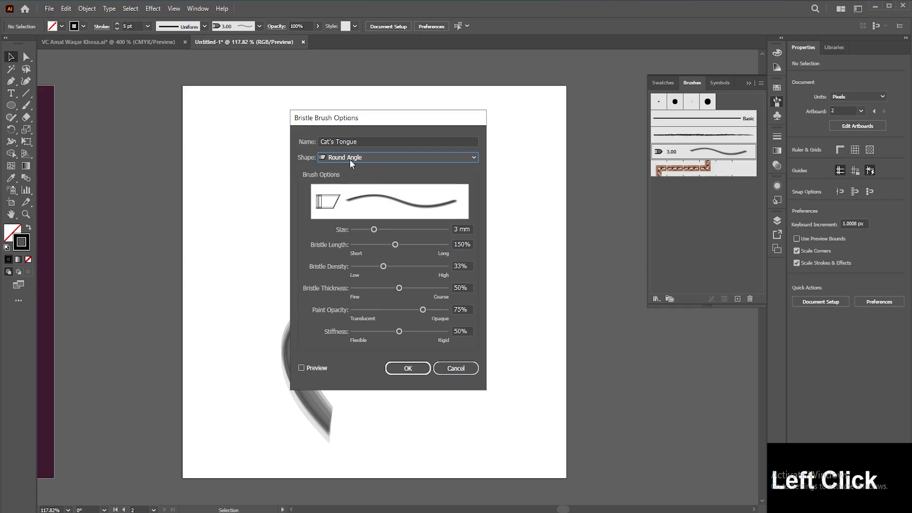
click(375, 158)
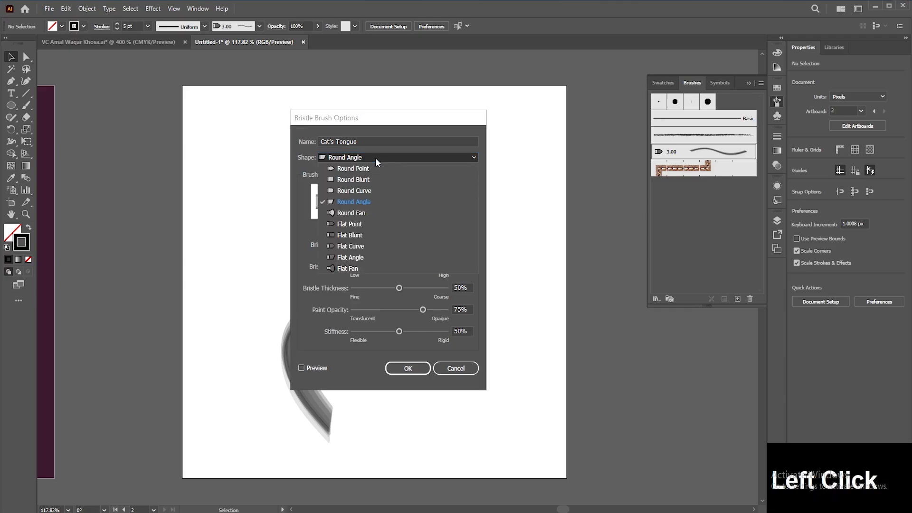
click(352, 168)
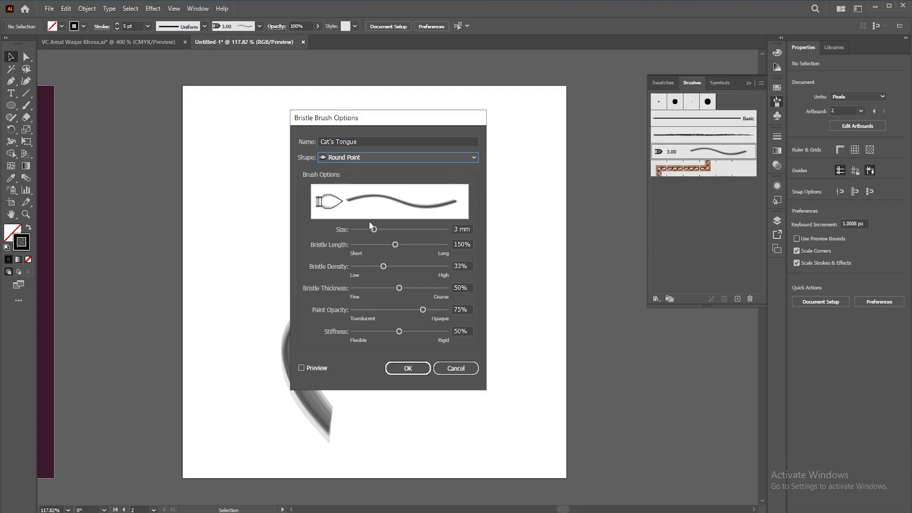
Step: Set the brush size to 7.02 mm, bristle length 100%, density 57%, thickness 56%, paint opacity 58% and stiffness 22%
drag(375, 230, 429, 229)
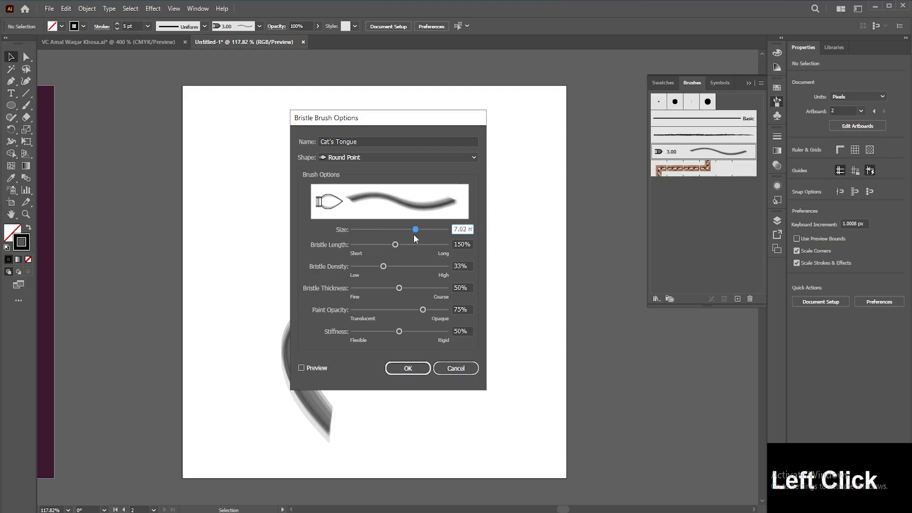
mouse_move(371, 125)
mouse_down()
mouse_move(489, 125)
mouse_move(435, 118)
mouse_up()
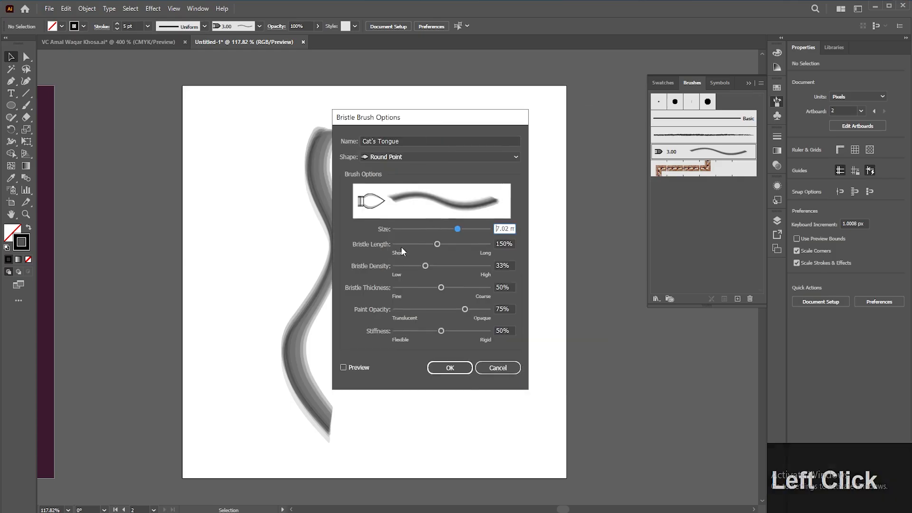
mouse_move(438, 245)
mouse_down()
mouse_move(421, 244)
mouse_move(467, 244)
mouse_move(421, 245)
mouse_move(457, 267)
mouse_move(407, 271)
mouse_move(434, 272)
mouse_move(459, 288)
mouse_move(435, 290)
mouse_move(440, 310)
mouse_move(430, 310)
mouse_move(475, 310)
mouse_move(445, 309)
mouse_up()
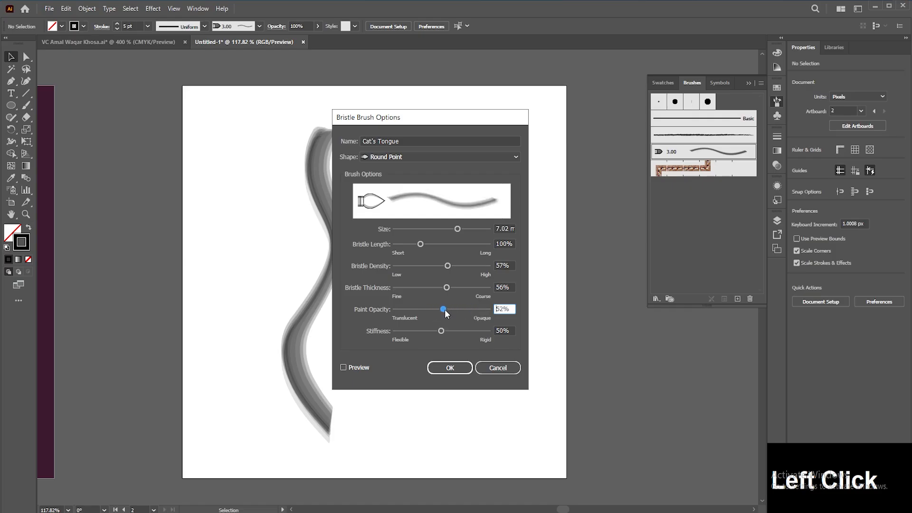
mouse_move(439, 331)
mouse_down()
mouse_move(463, 332)
mouse_move(446, 332)
mouse_up()
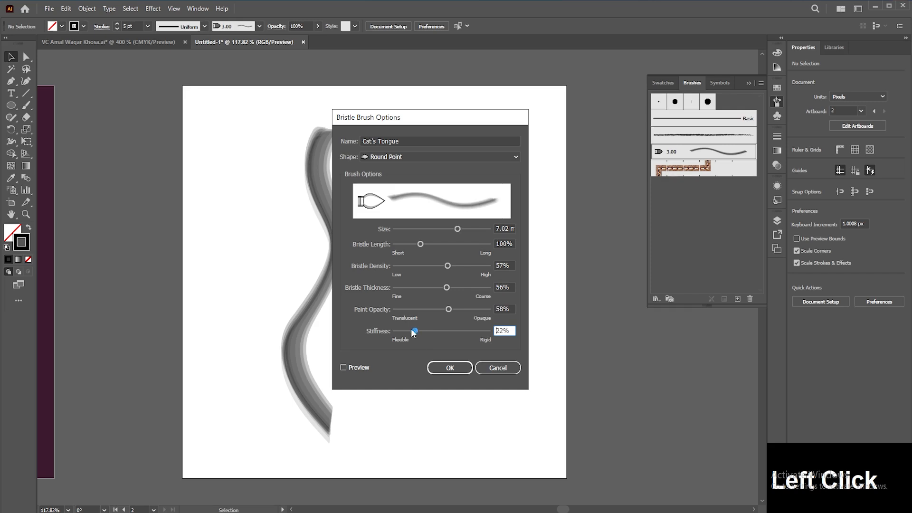
Step: Set the brush stiffness to 49% with the preview on, and apply the brush changes to the existing strokes
click(344, 368)
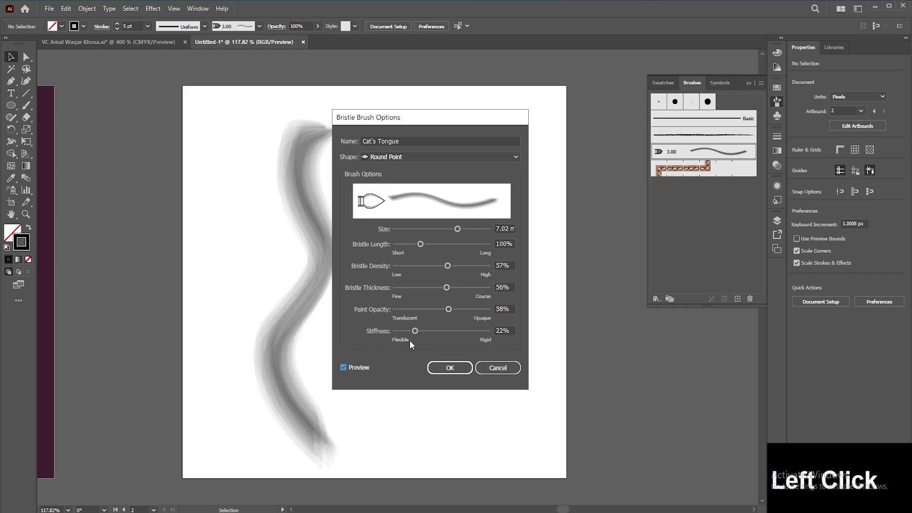
drag(415, 331, 443, 334)
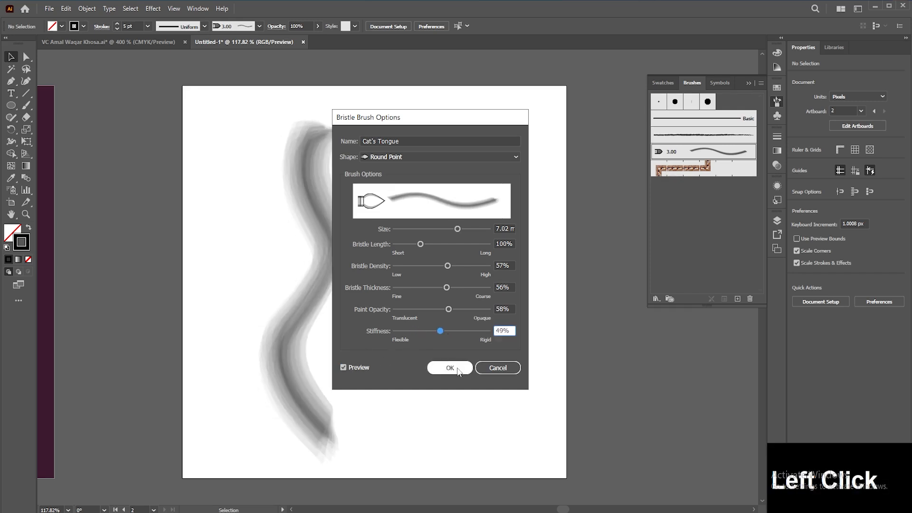
click(449, 369)
click(438, 276)
Step: Examine the restyled hair on the portrait artboard, selecting one of its middle strands to inspect it
key(space)
drag(245, 250, 756, 252)
drag(385, 261, 448, 257)
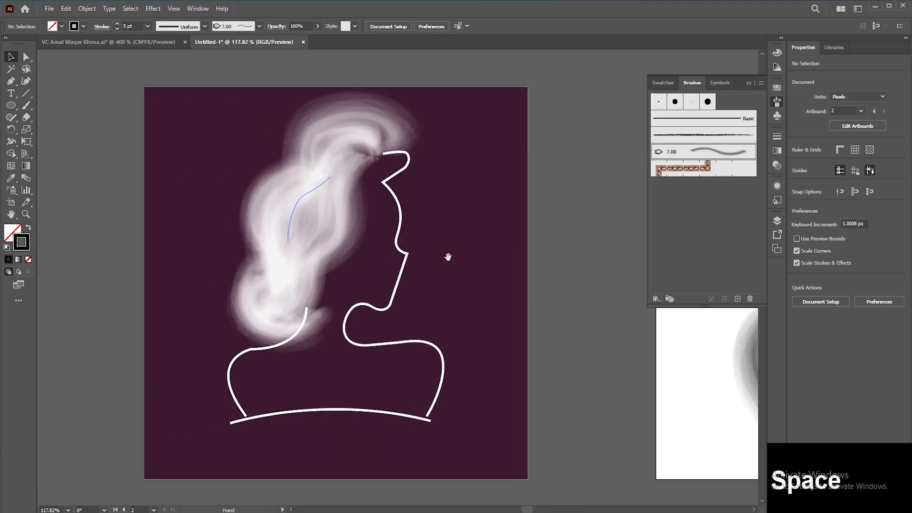
click(342, 229)
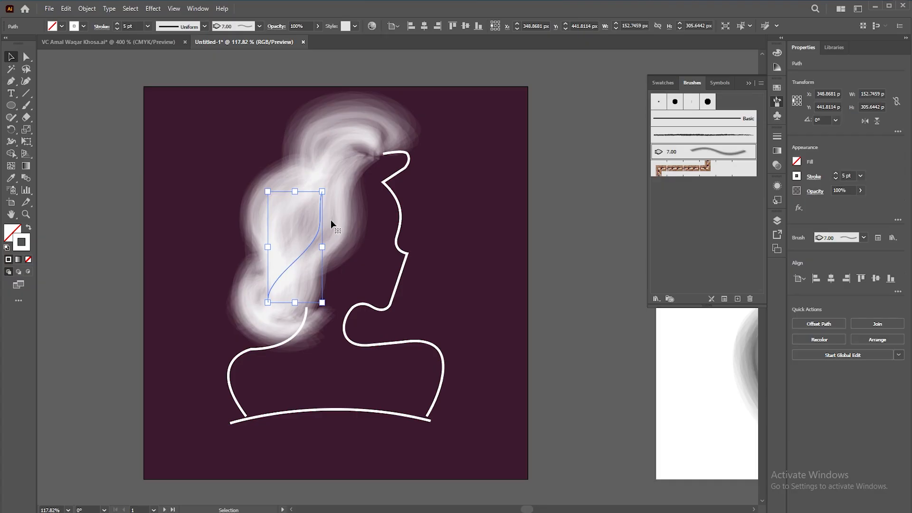
click(579, 294)
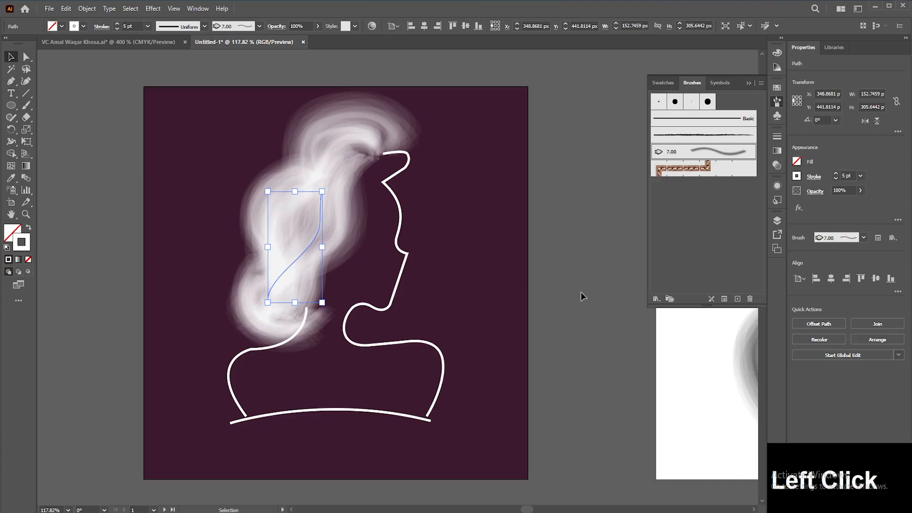